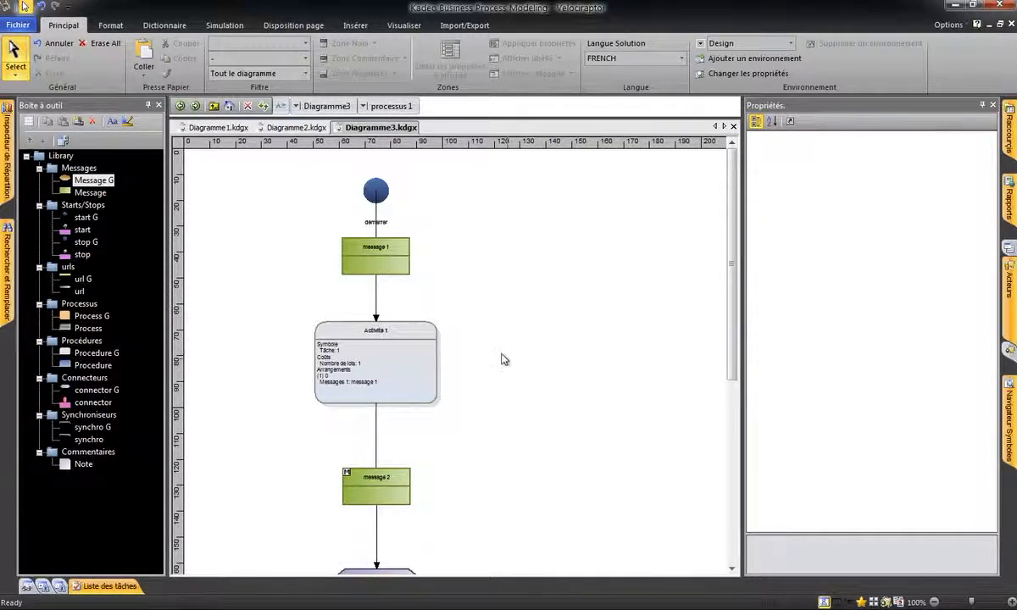
Select the Activité 1 symbol and view the descriptions of its Nom and Commentaire properties.
{"action": "left_click", "coordinate": [383, 370]}
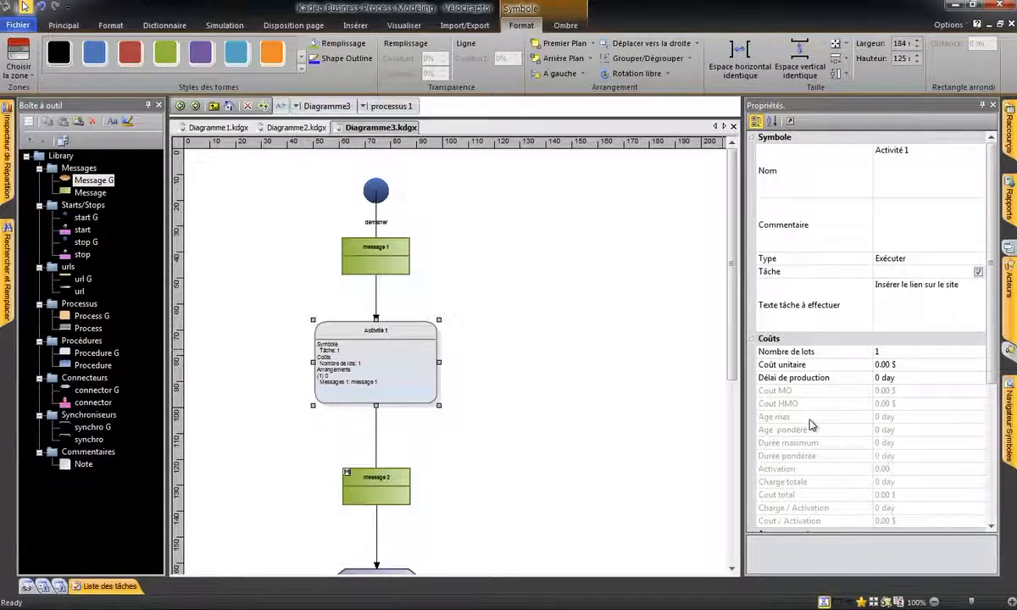
{"action": "left_click", "coordinate": [996, 325]}
{"action": "mouse_move", "coordinate": [997, 324]}
{"action": "left_mouse_down"}
{"action": "mouse_move", "coordinate": [999, 477]}
{"action": "mouse_move", "coordinate": [999, 335]}
{"action": "left_mouse_up"}
{"action": "left_click", "coordinate": [778, 173]}
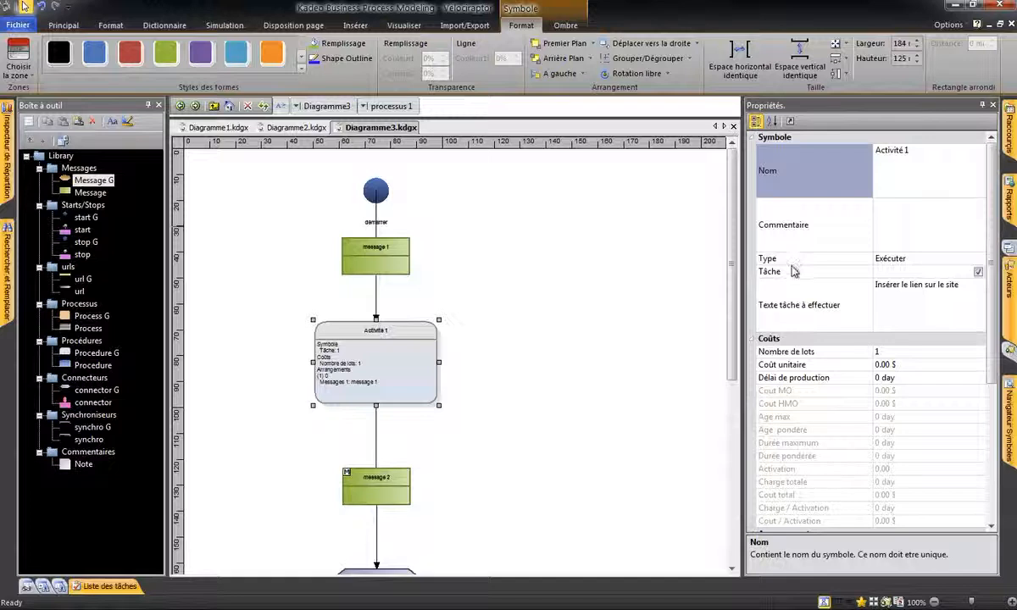
{"action": "left_click", "coordinate": [791, 233]}
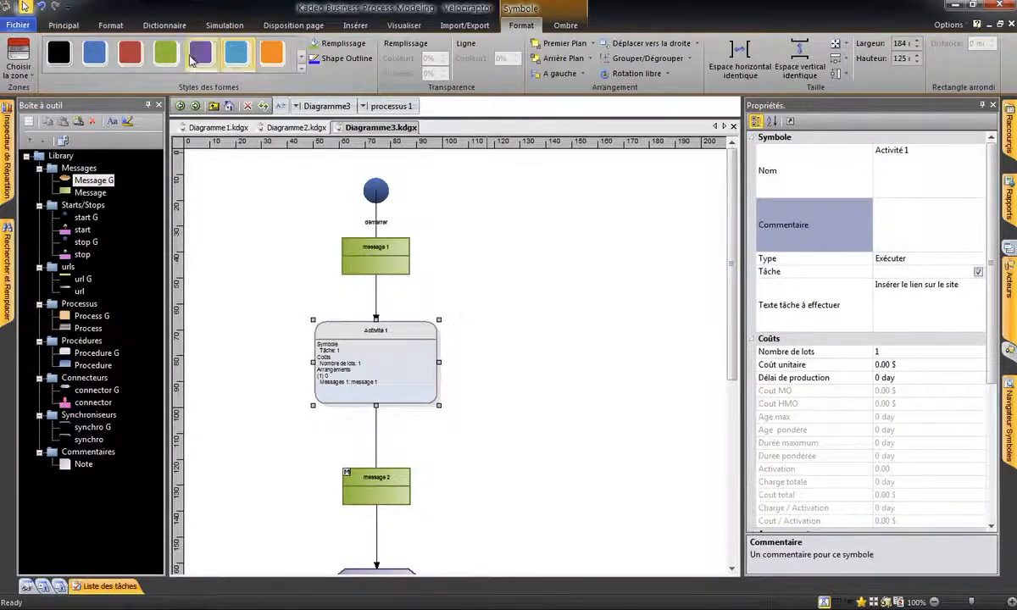
View the language choices available for the solution, keeping FRENCH.
{"action": "left_click", "coordinate": [73, 28]}
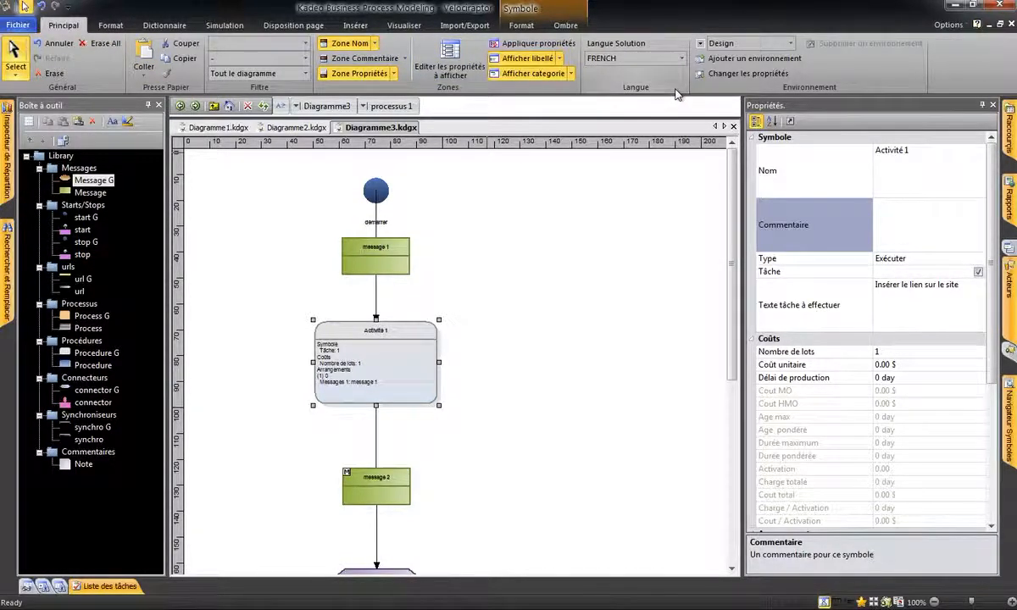
{"action": "left_click", "coordinate": [682, 59]}
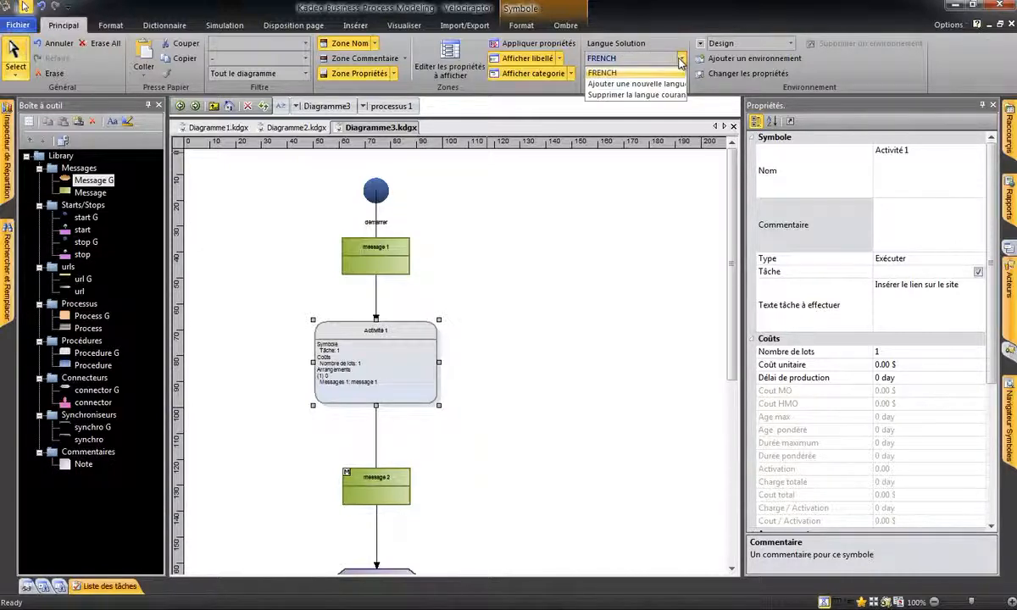
{"action": "left_click", "coordinate": [683, 63]}
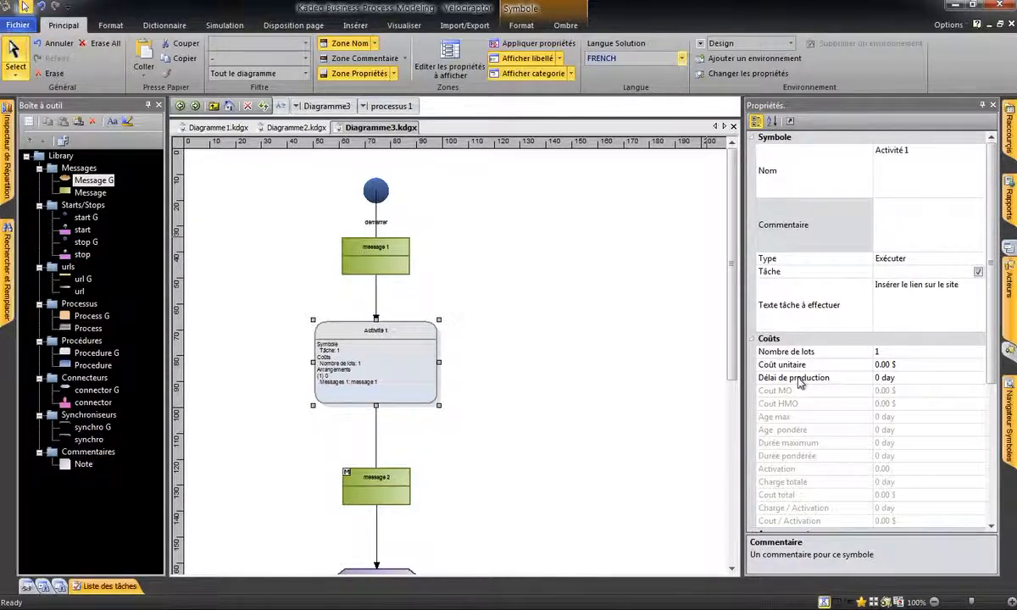
Change the French dictionary label of Activité 1's Nombre de lots property to "Nombre traité".
{"action": "left_click", "coordinate": [801, 355]}
{"action": "right_click", "coordinate": [802, 355]}
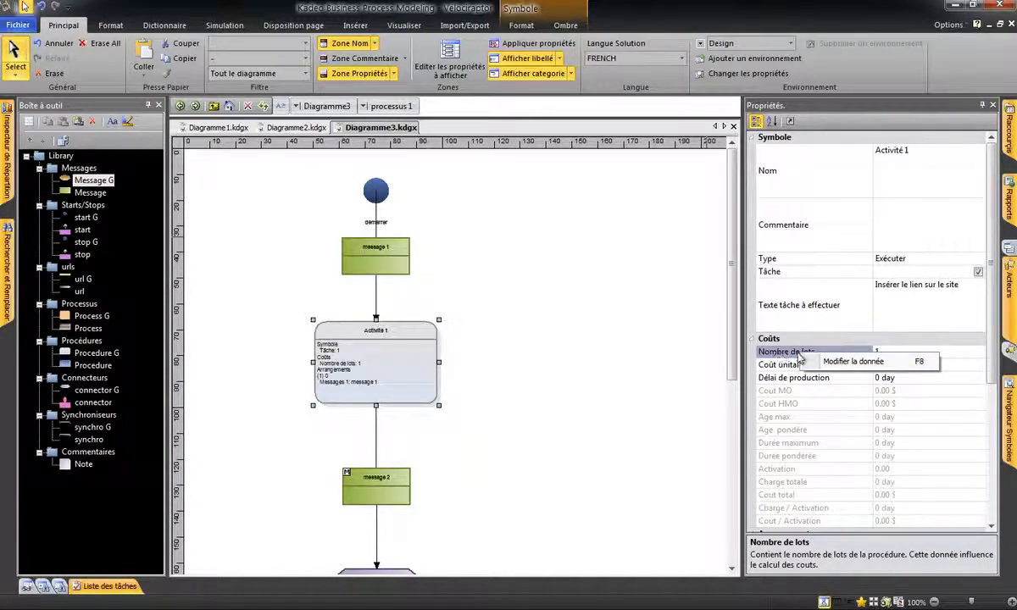
{"action": "left_click", "coordinate": [837, 363]}
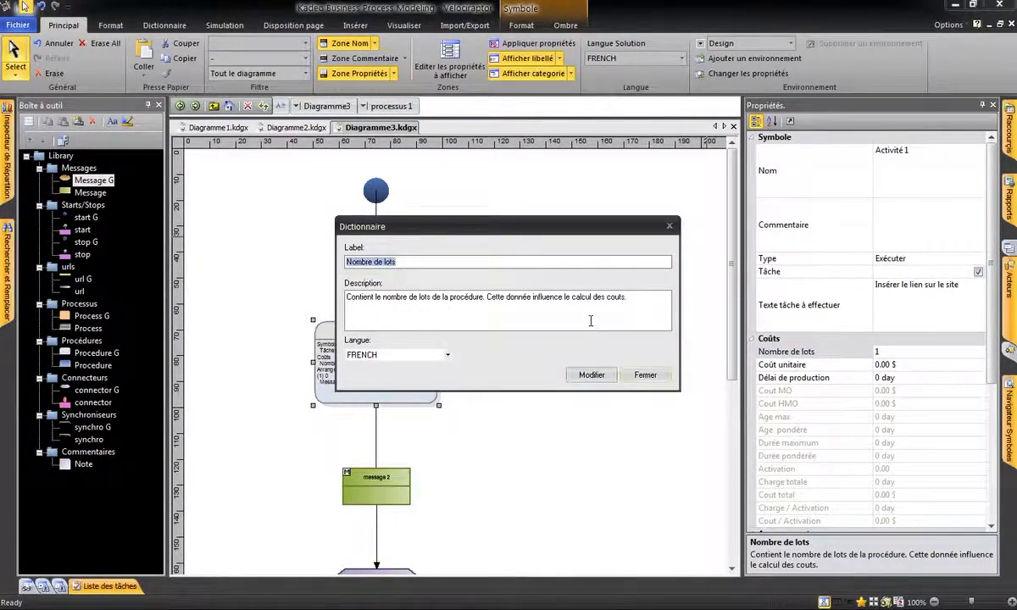
{"action": "left_click", "coordinate": [416, 261]}
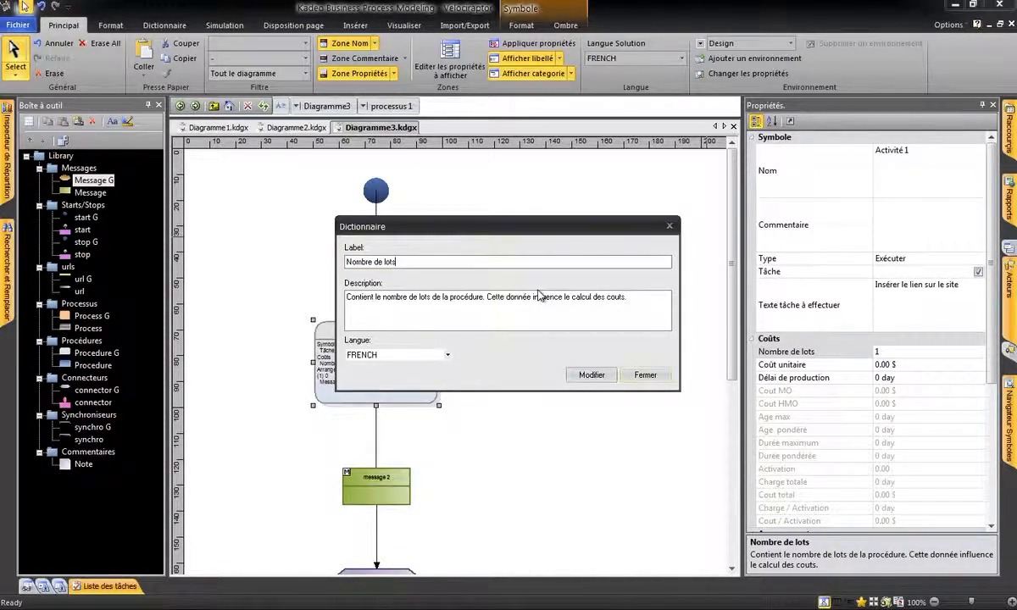
{"action": "key", "text": "BackSpace"}
{"action": "key", "text": "BackSpace"}
{"action": "left_click", "coordinate": [447, 355]}
{"action": "left_click", "coordinate": [446, 355]}
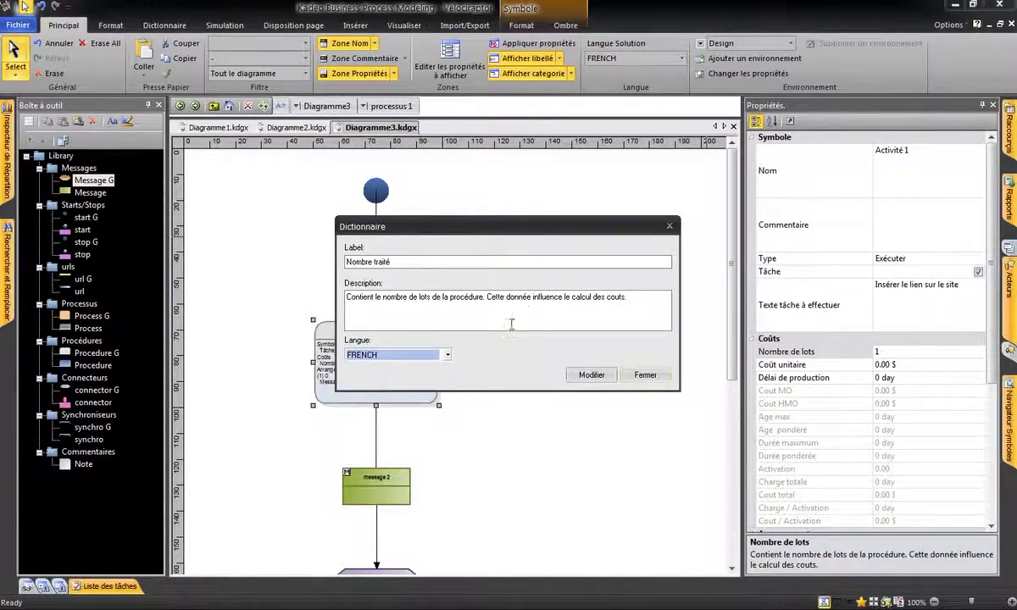
{"action": "left_click", "coordinate": [590, 376]}
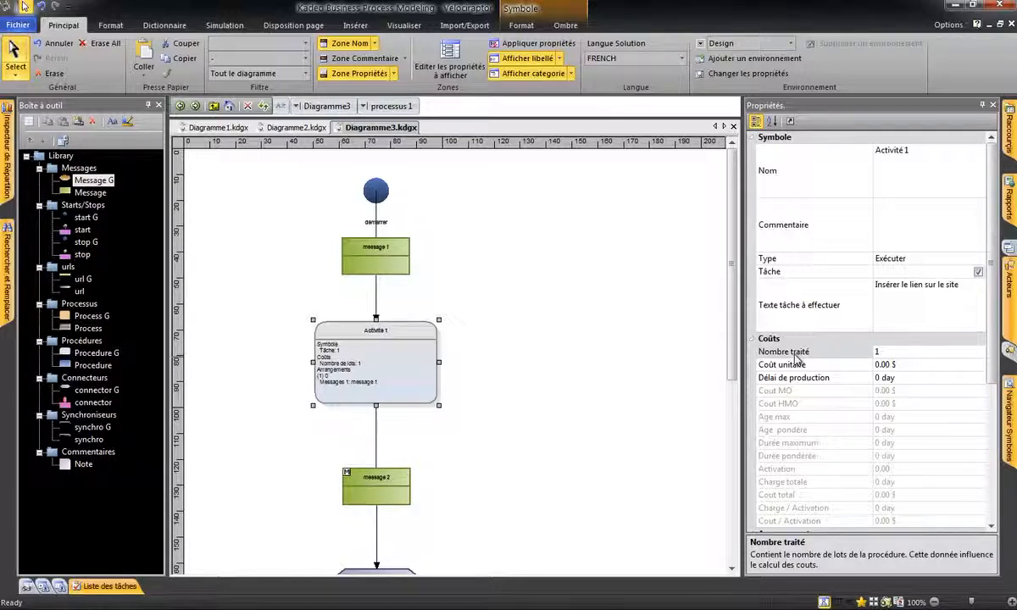
Follow the processus 1 link to its linked page and check the Nombre traité property of Activité 2.
{"action": "scroll", "coordinate": [559, 359], "scroll_direction": "down", "scroll_amount": 3}
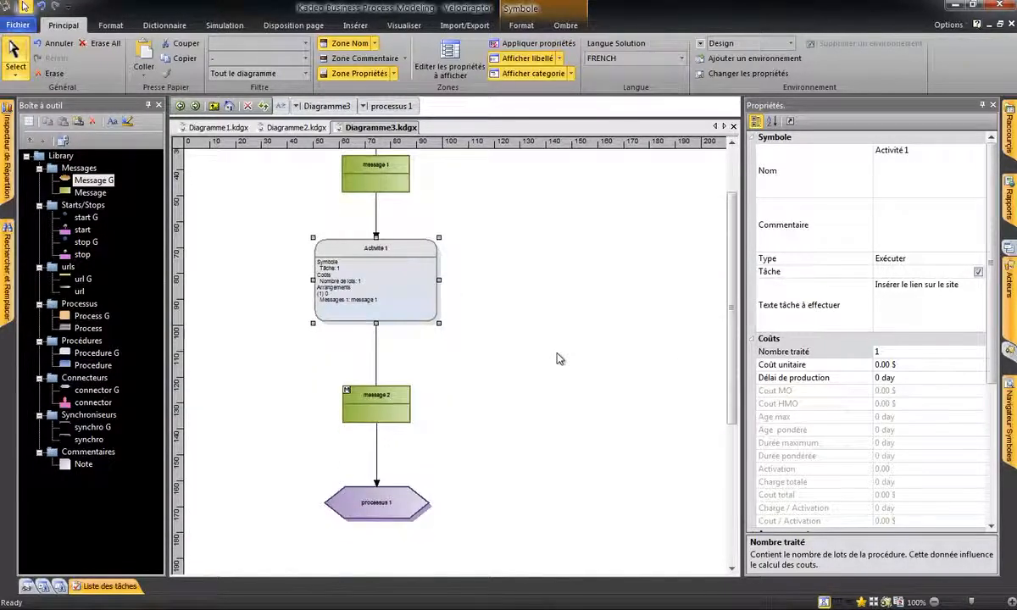
{"action": "left_click", "coordinate": [382, 512]}
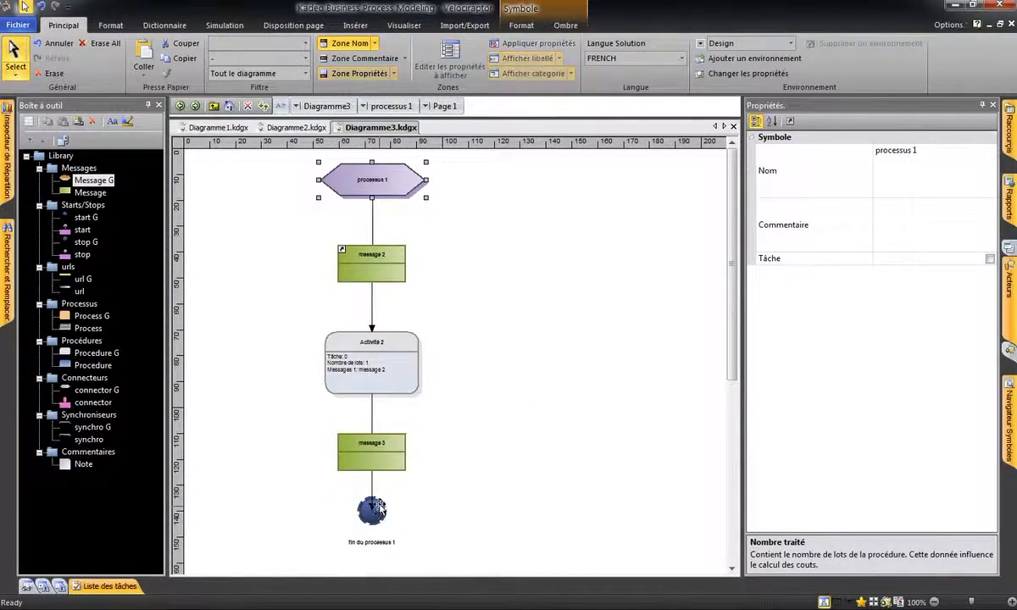
{"action": "left_click", "coordinate": [378, 383]}
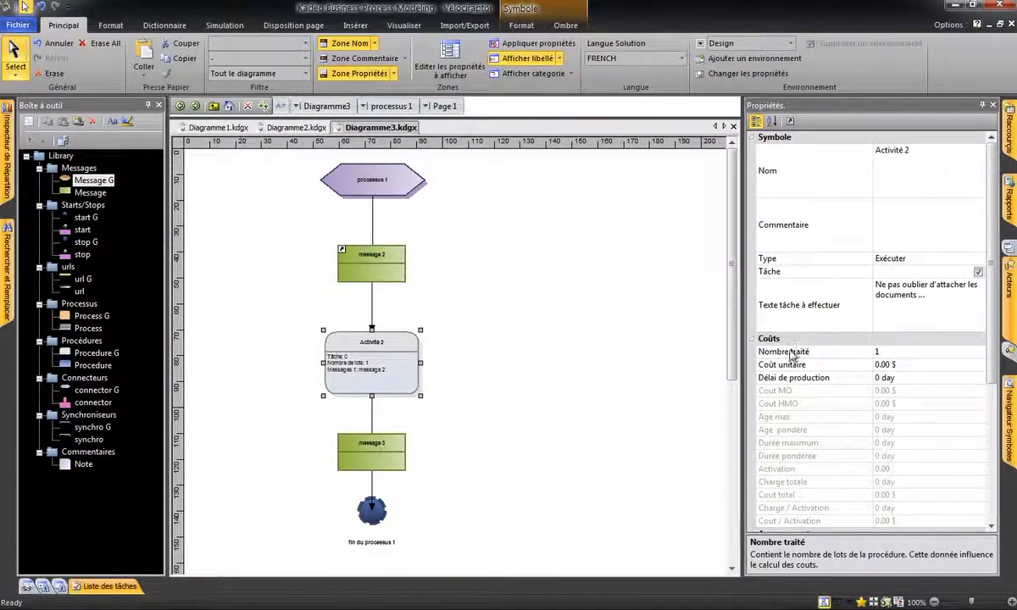
{"action": "left_click", "coordinate": [817, 355]}
{"action": "right_click", "coordinate": [817, 357]}
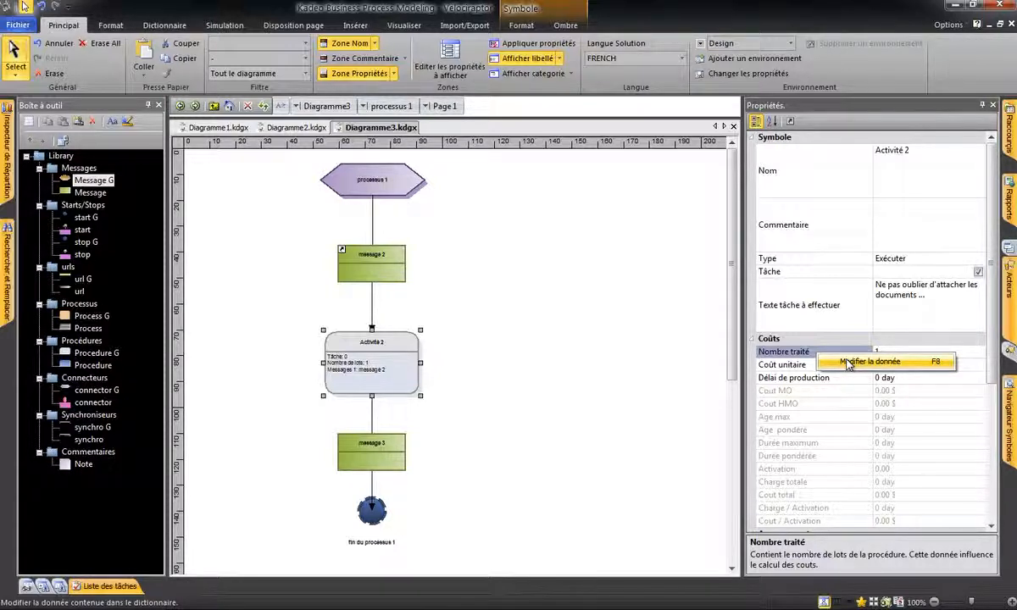
{"action": "left_click", "coordinate": [612, 312]}
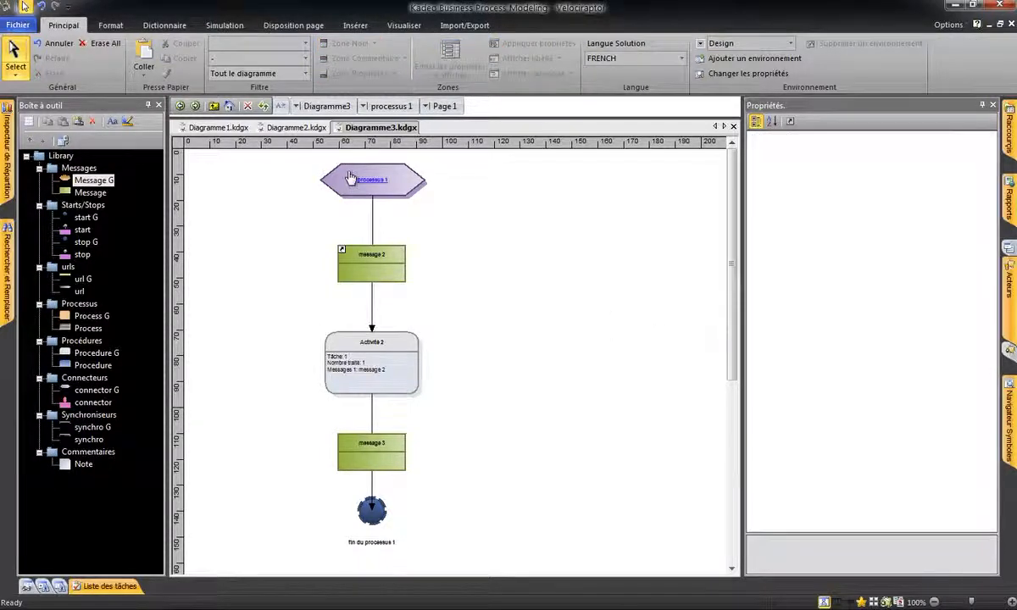
Open the dictionary manager, collapse the ENGLISH group and go through the FRENCH entries to the end.
{"action": "left_click", "coordinate": [164, 24]}
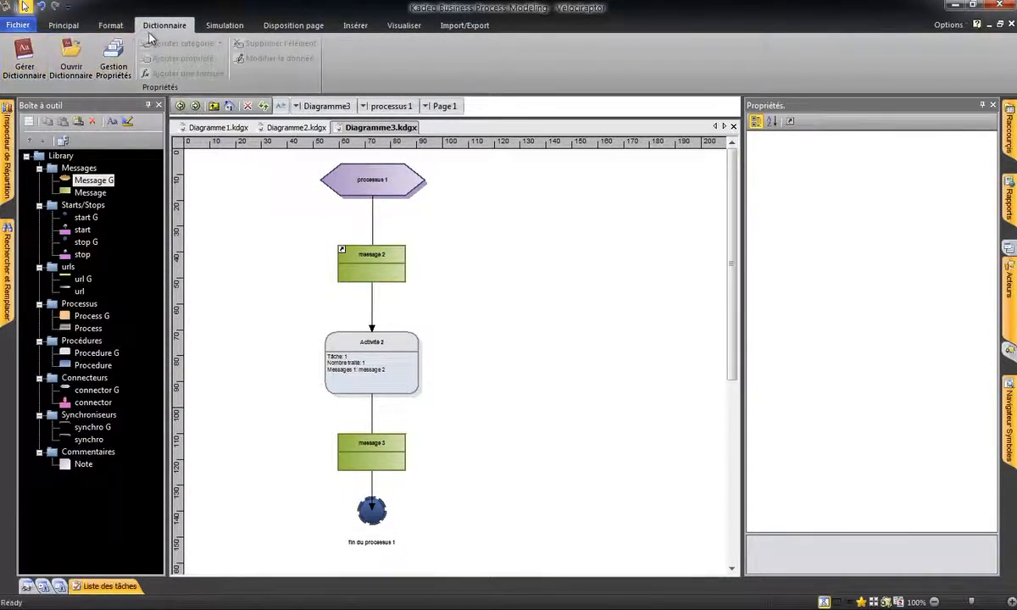
{"action": "left_click", "coordinate": [21, 66]}
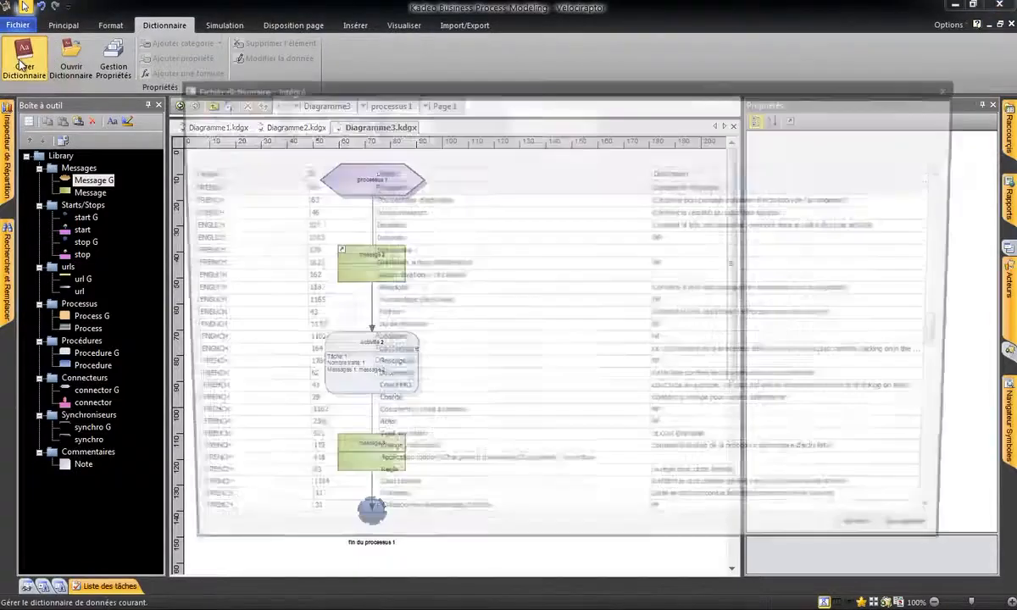
{"action": "left_click_drag", "start_coordinate": [463, 88], "coordinate": [398, 45]}
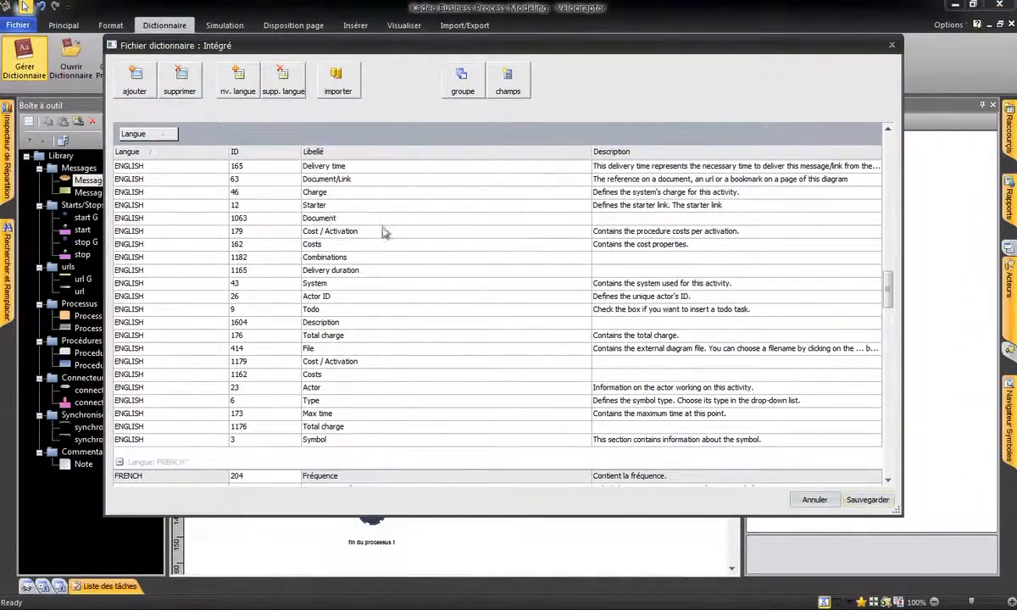
{"action": "left_click", "coordinate": [889, 299]}
{"action": "left_click_drag", "start_coordinate": [889, 299], "coordinate": [895, 163]}
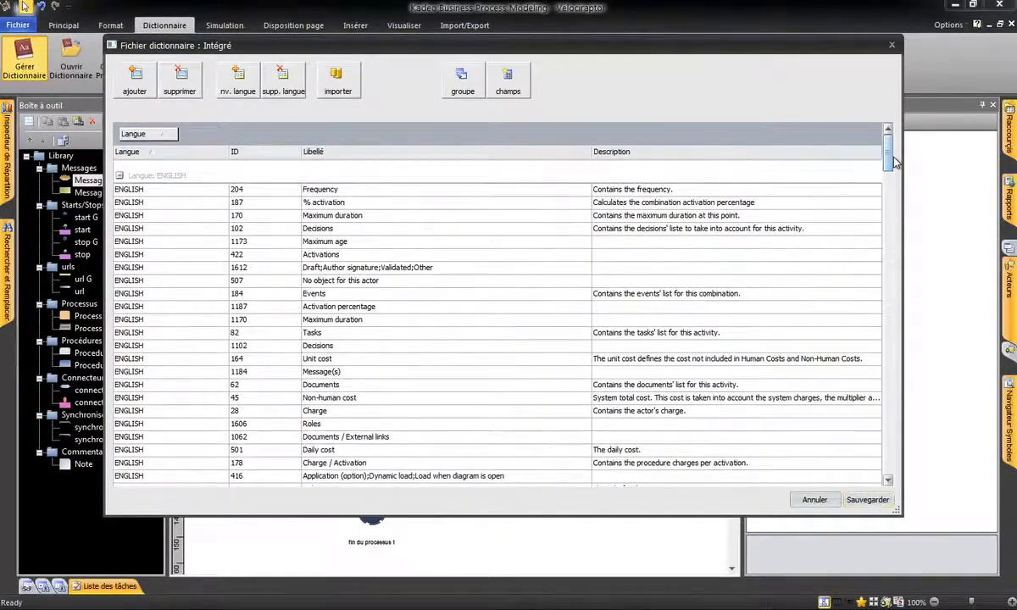
{"action": "left_click", "coordinate": [120, 175]}
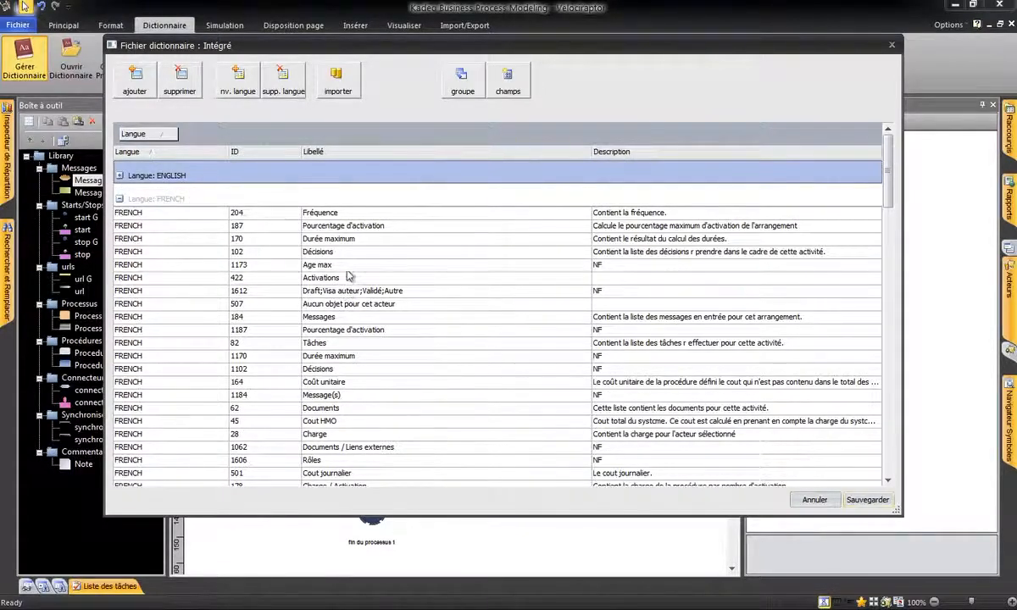
{"action": "scroll", "coordinate": [346, 299], "scroll_direction": "down", "scroll_amount": 3}
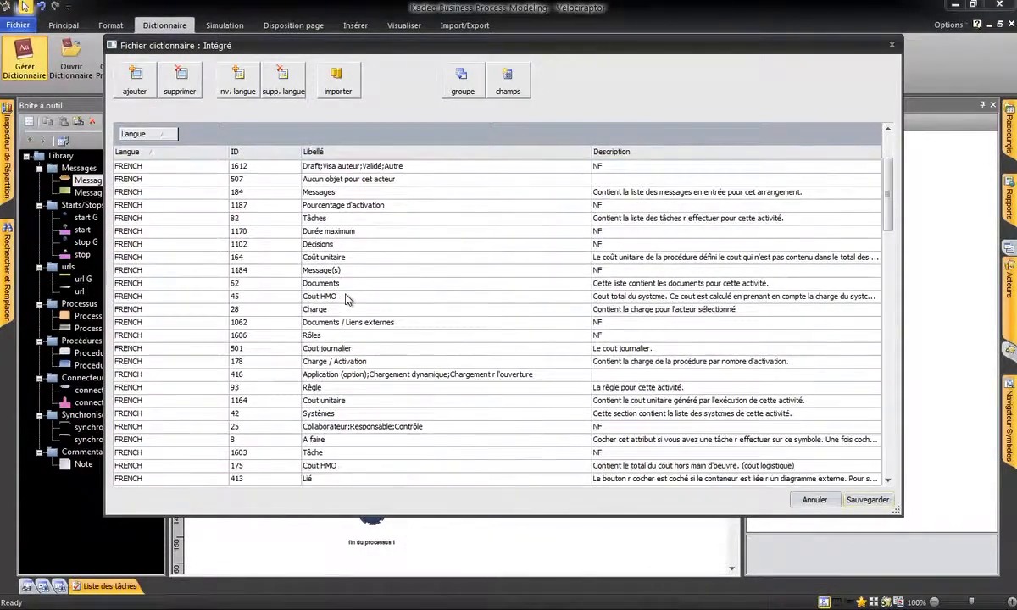
{"action": "left_click_drag", "start_coordinate": [890, 216], "coordinate": [892, 475]}
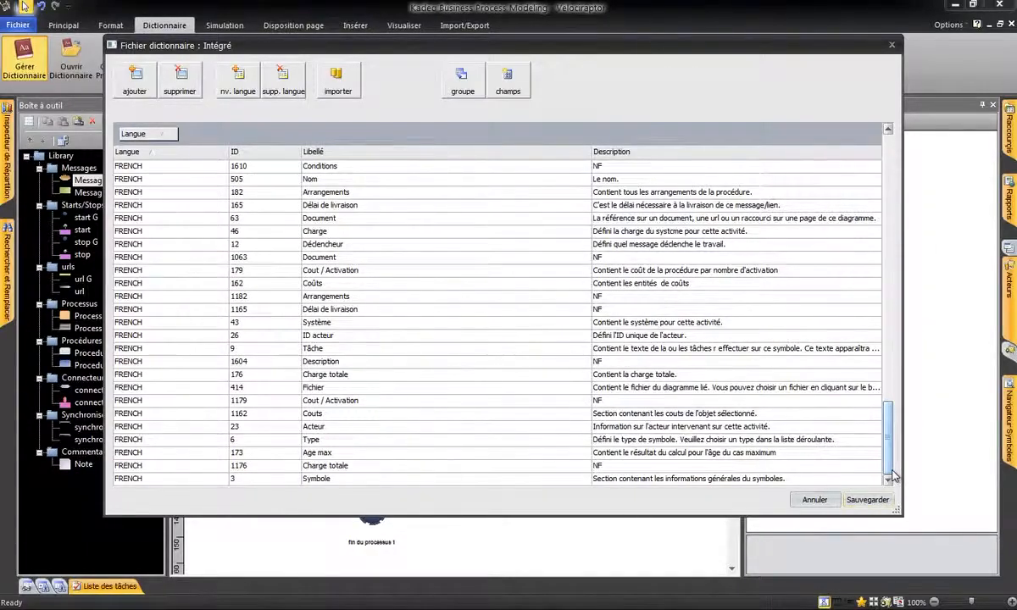
{"action": "left_click", "coordinate": [238, 84]}
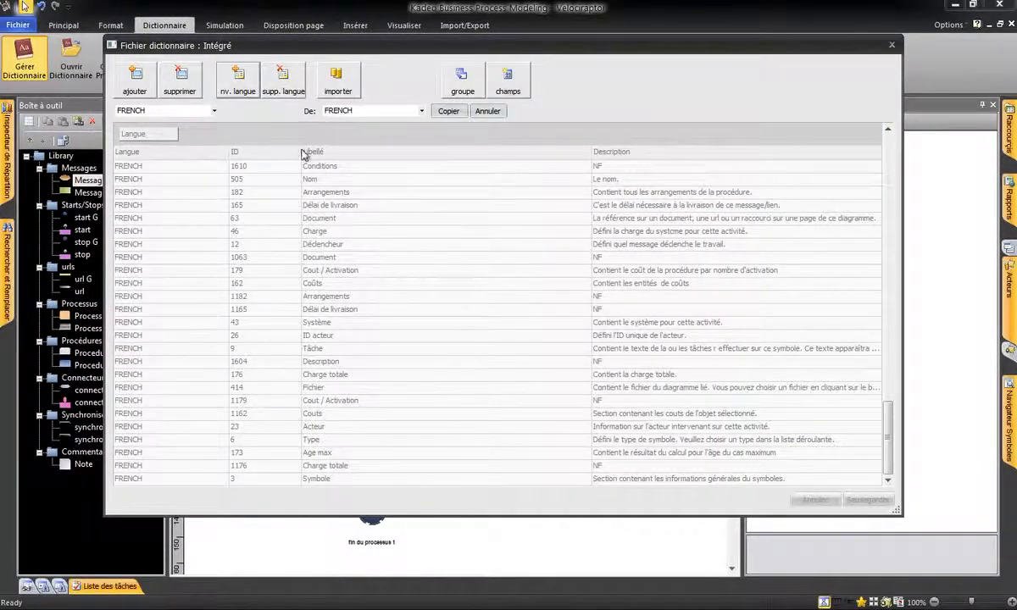
{"action": "left_click", "coordinate": [215, 112]}
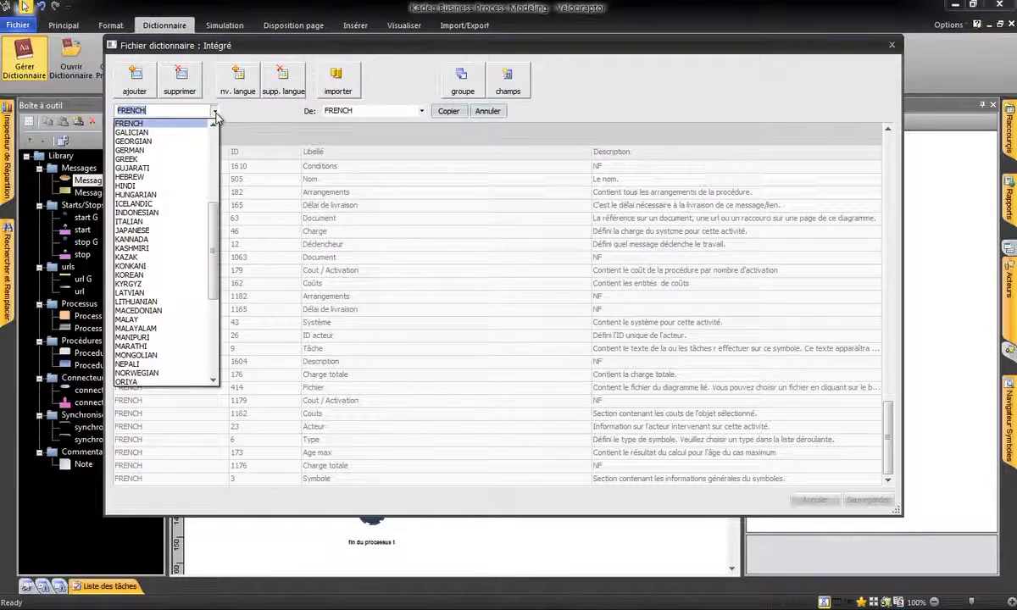
{"action": "left_click", "coordinate": [214, 115]}
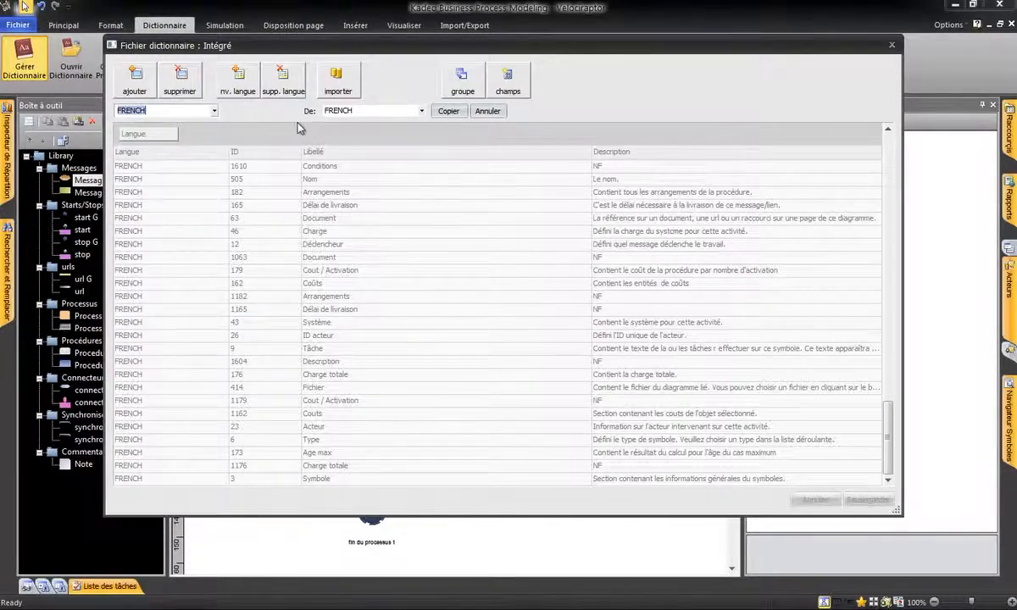
{"action": "left_click", "coordinate": [215, 113]}
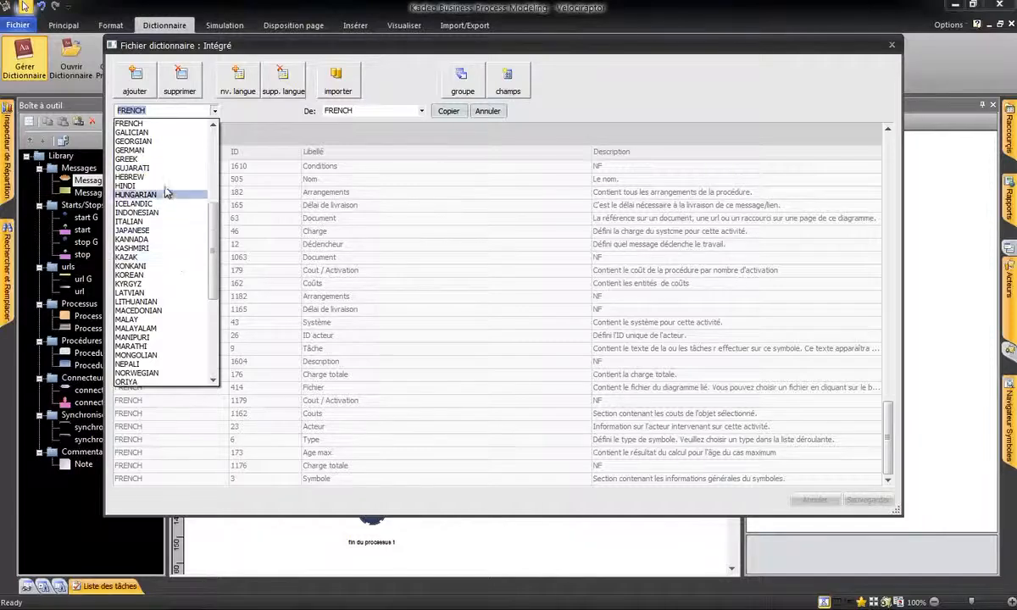
{"action": "left_click", "coordinate": [155, 151]}
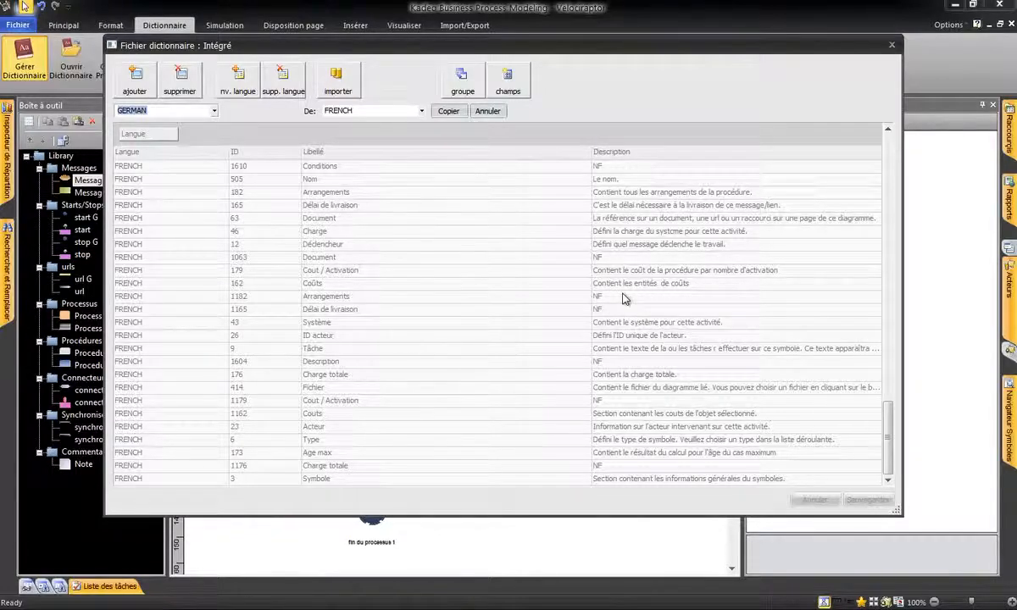
{"action": "left_click", "coordinate": [488, 112]}
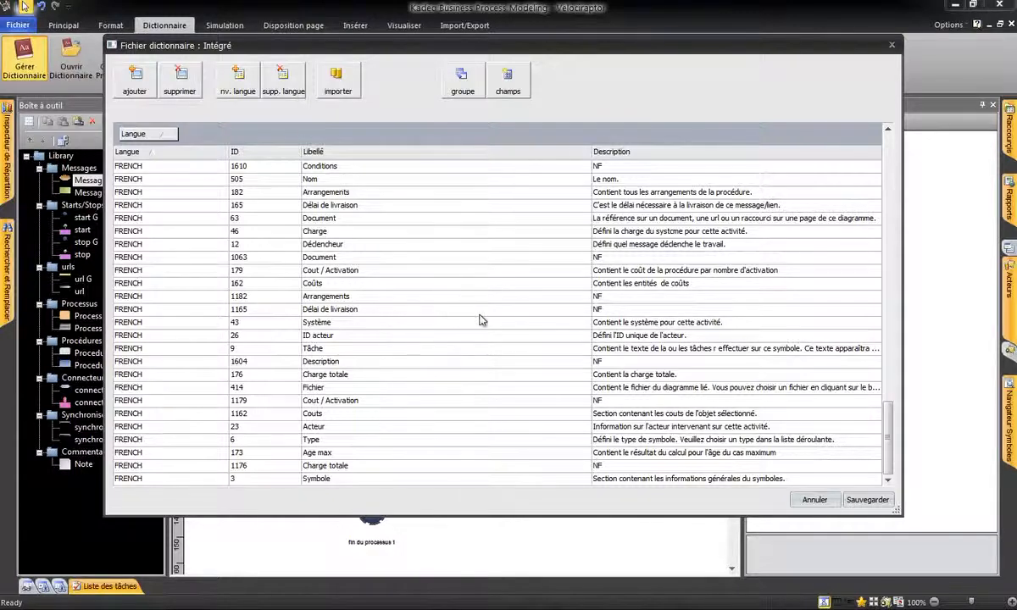
Replace the description of the French Arrangements entry with ID 1182 by "Contient la liste des arrangements".
{"action": "left_click", "coordinate": [622, 296]}
{"action": "left_click_drag", "start_coordinate": [626, 297], "coordinate": [572, 294]}
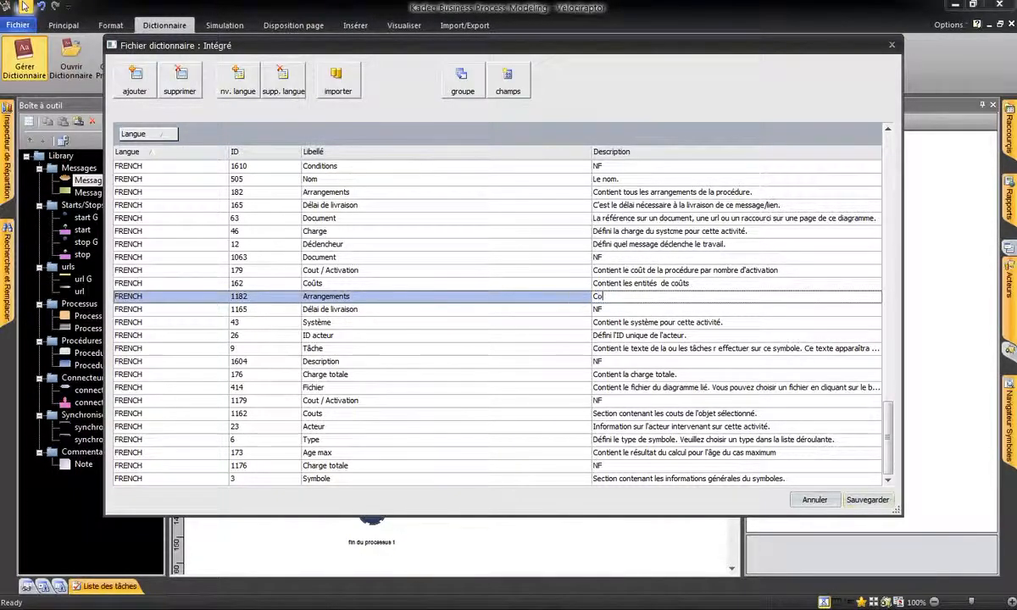
{"action": "type", "text": "Contient la liste des arrangements"}
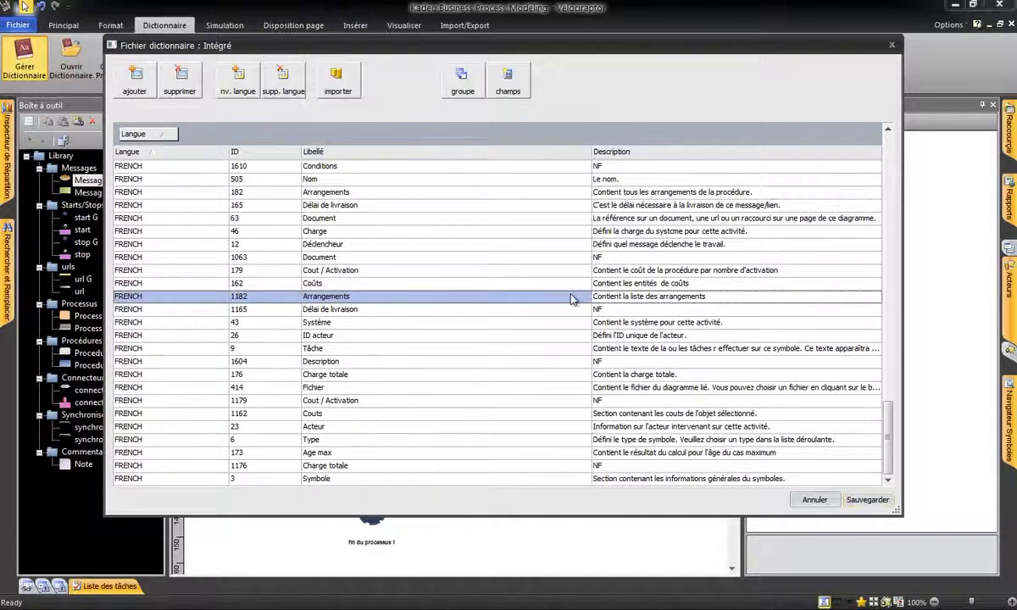
Correct the description of the French A faire entry with ID 8 to read "une tâche à effectuer" instead of "r effectuer".
{"action": "left_click", "coordinate": [890, 448]}
{"action": "left_click_drag", "start_coordinate": [890, 447], "coordinate": [901, 219]}
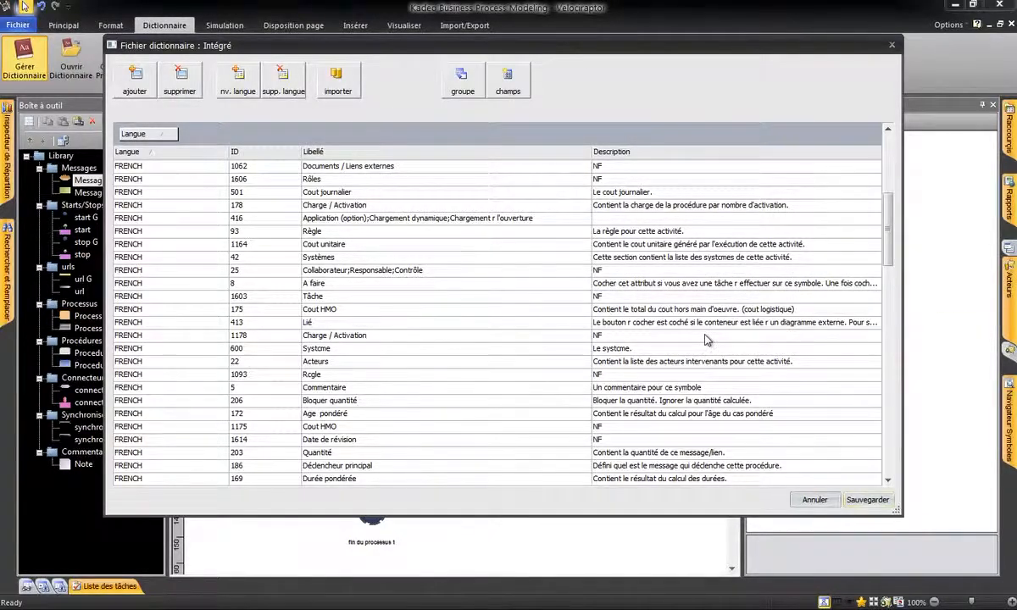
{"action": "left_click", "coordinate": [739, 283]}
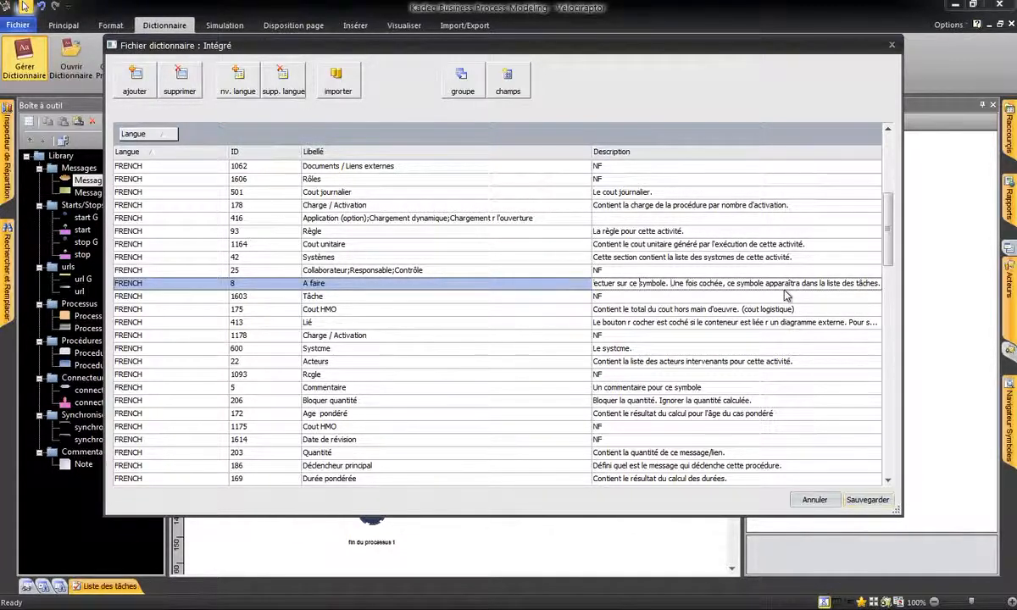
{"action": "key", "text": "Left"}
{"action": "key", "text": "Left"}
{"action": "key", "text": "Left"}
{"action": "key", "text": "Left"}
{"action": "key", "text": "Left"}
{"action": "key", "text": "Left"}
{"action": "key", "text": "Left"}
{"action": "key", "text": "Left"}
{"action": "key", "text": "Left"}
{"action": "key", "text": "Left"}
{"action": "key", "text": "Left"}
{"action": "key", "text": "Left"}
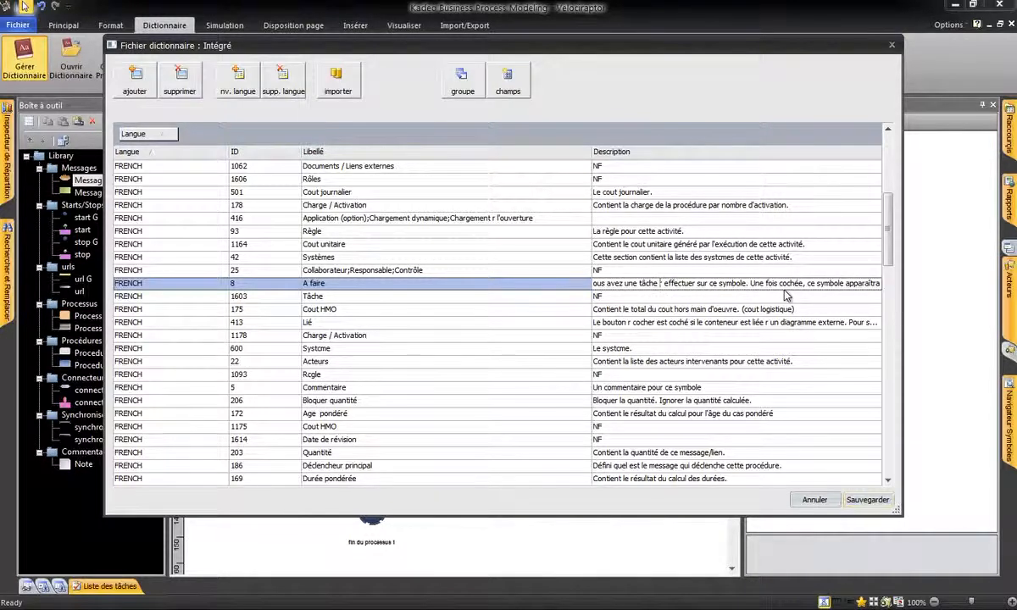
{"action": "key", "text": "Delete"}
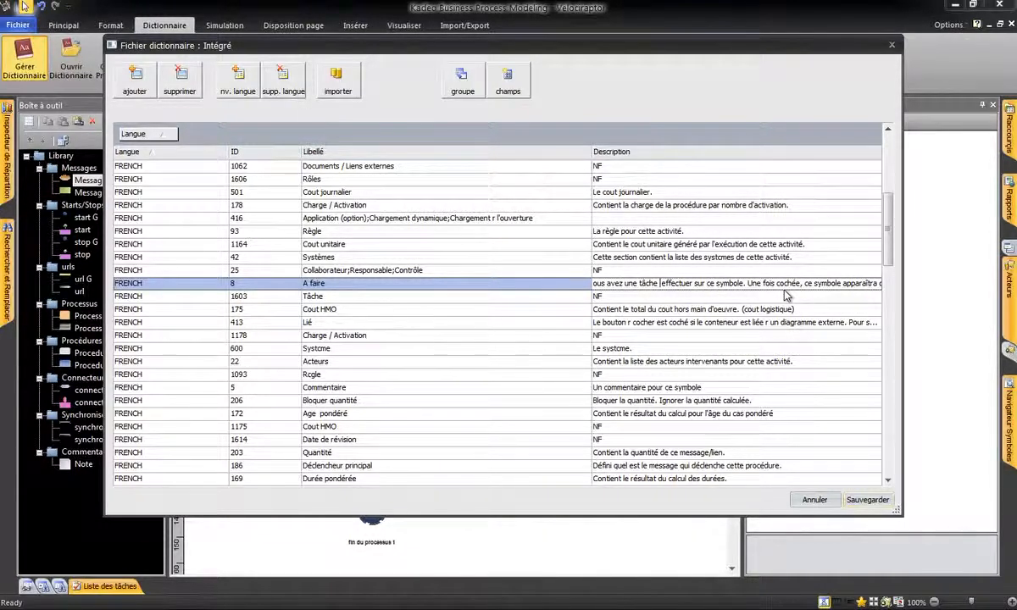
{"action": "type", "text": "à"}
{"action": "key", "text": "Return"}
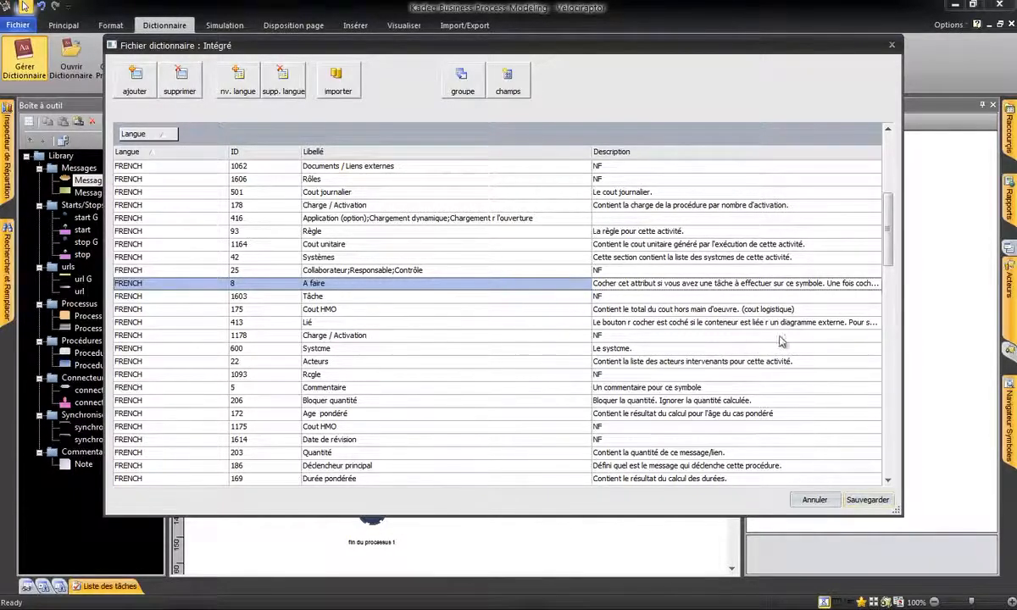
Correct "cout logistique" to "coût logistique" in the description of the French Cout HMO entry with ID 175.
{"action": "double_click", "coordinate": [751, 311]}
{"action": "left_click", "coordinate": [751, 310]}
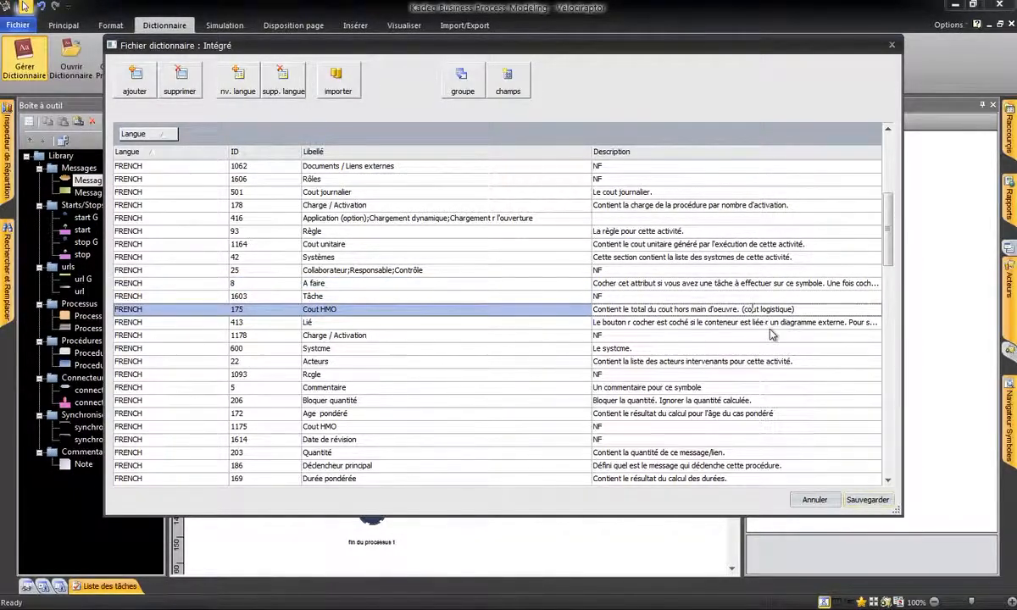
{"action": "key", "text": "BackSpace"}
{"action": "type", "text": "û"}
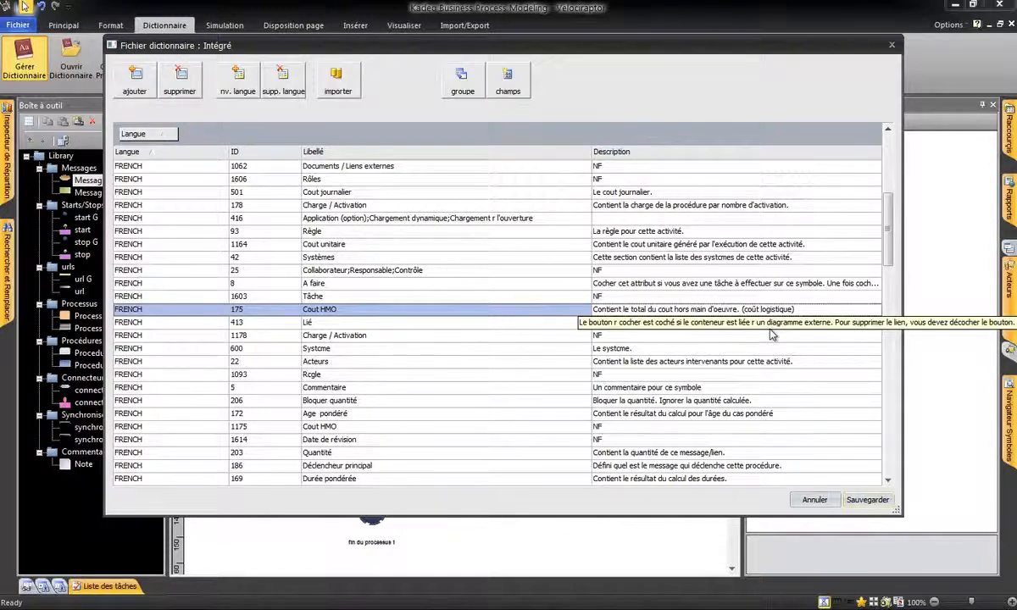
Toggle the grouping of the dictionary list off and back on, and try out the Langue and ID headers.
{"action": "left_click", "coordinate": [454, 85]}
{"action": "left_click", "coordinate": [462, 89]}
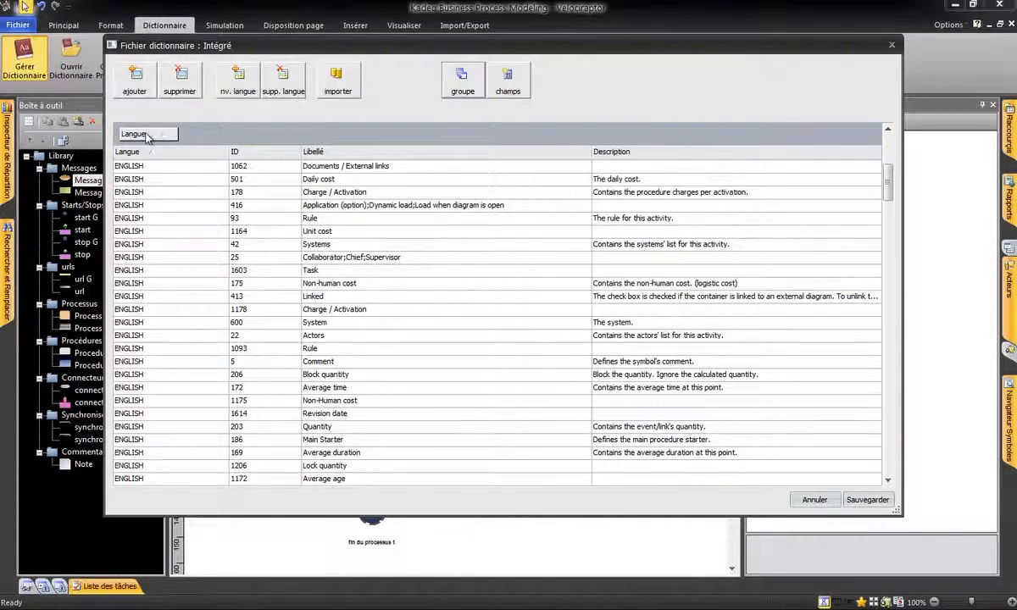
{"action": "mouse_move", "coordinate": [146, 138]}
{"action": "left_mouse_down"}
{"action": "mouse_move", "coordinate": [164, 118]}
{"action": "mouse_move", "coordinate": [218, 95]}
{"action": "mouse_move", "coordinate": [388, 104]}
{"action": "mouse_move", "coordinate": [448, 118]}
{"action": "mouse_move", "coordinate": [432, 127]}
{"action": "mouse_move", "coordinate": [423, 44]}
{"action": "mouse_move", "coordinate": [398, 17]}
{"action": "mouse_move", "coordinate": [296, 136]}
{"action": "mouse_move", "coordinate": [144, 136]}
{"action": "left_mouse_up"}
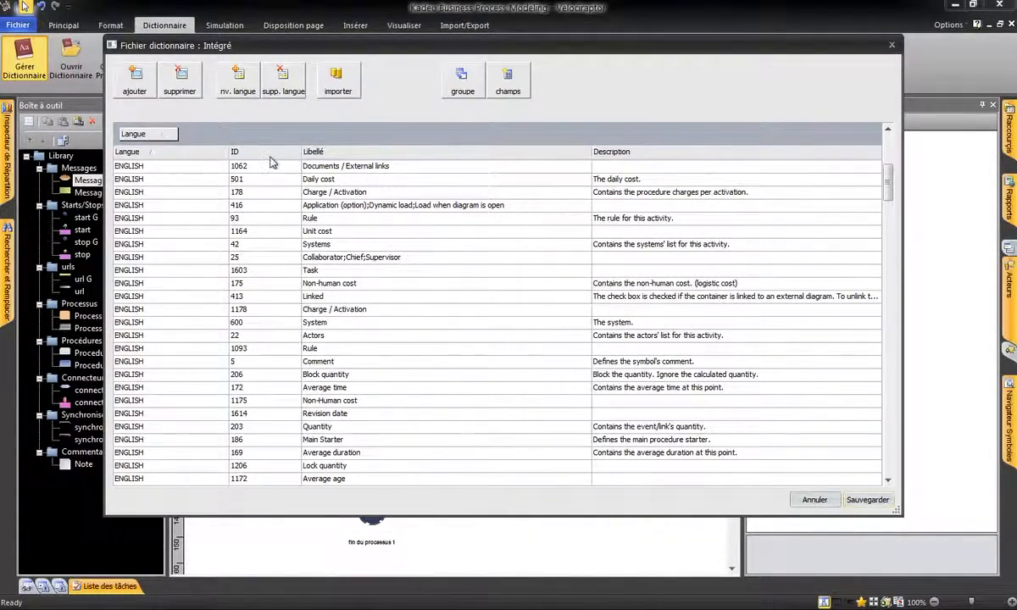
{"action": "left_click_drag", "start_coordinate": [271, 161], "coordinate": [241, 157]}
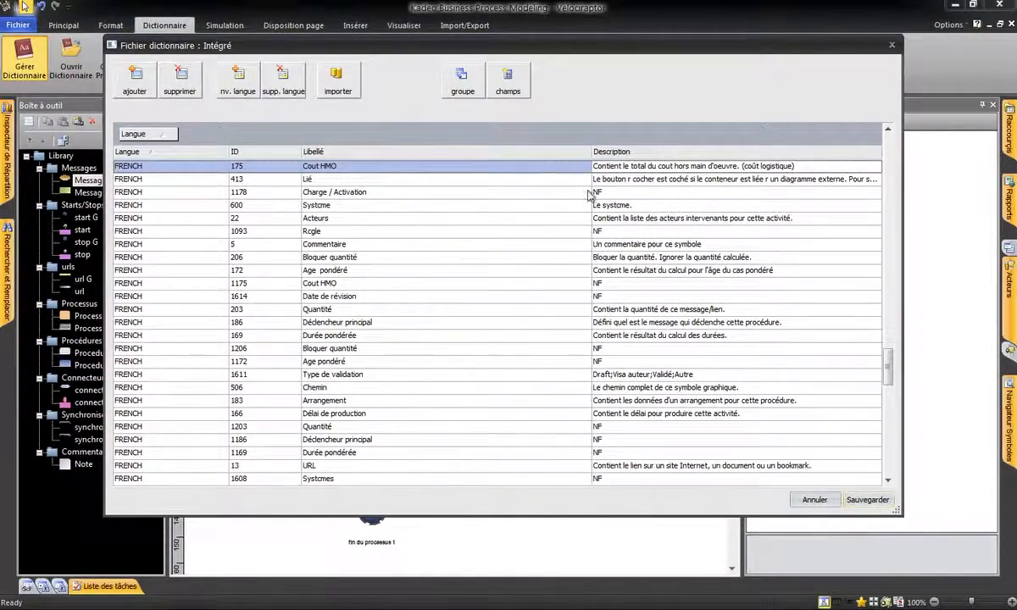
Save the dictionary changes and select Activité 2 in the diagram to check its property labels.
{"action": "scroll", "coordinate": [833, 356], "scroll_direction": "down", "scroll_amount": 2}
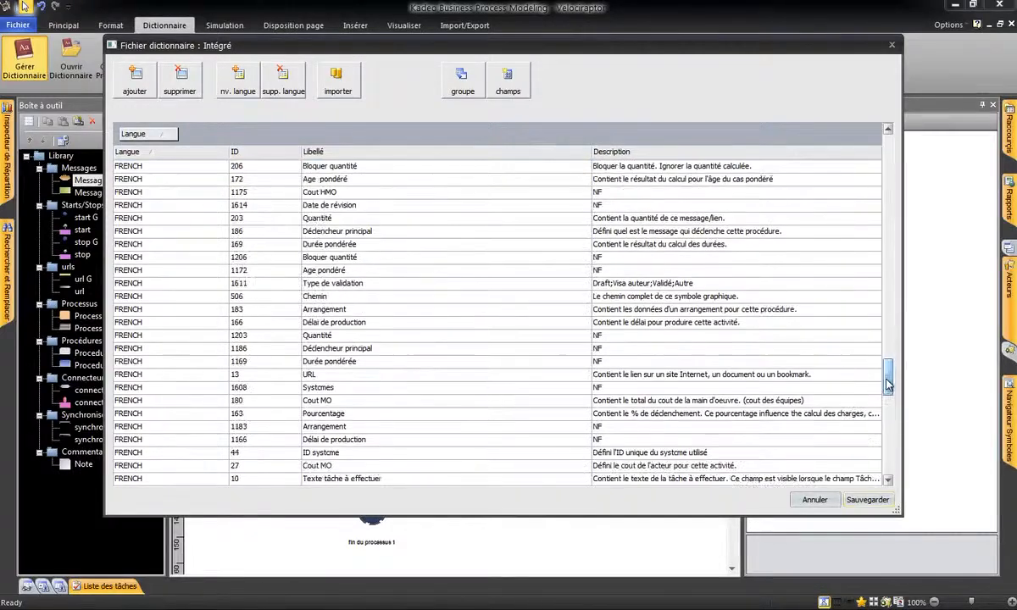
{"action": "left_click", "coordinate": [866, 500]}
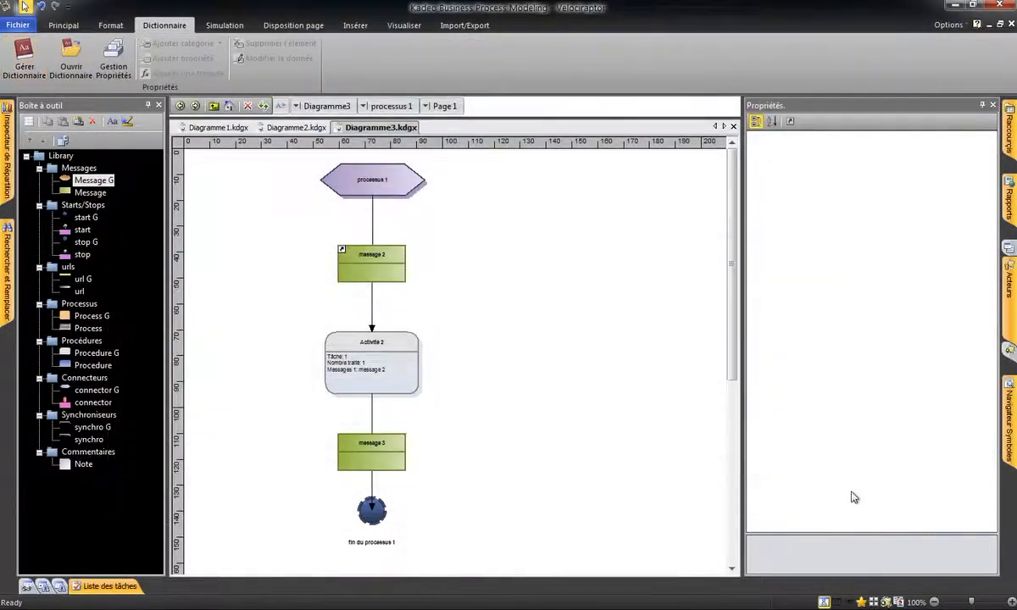
{"action": "left_click", "coordinate": [393, 375]}
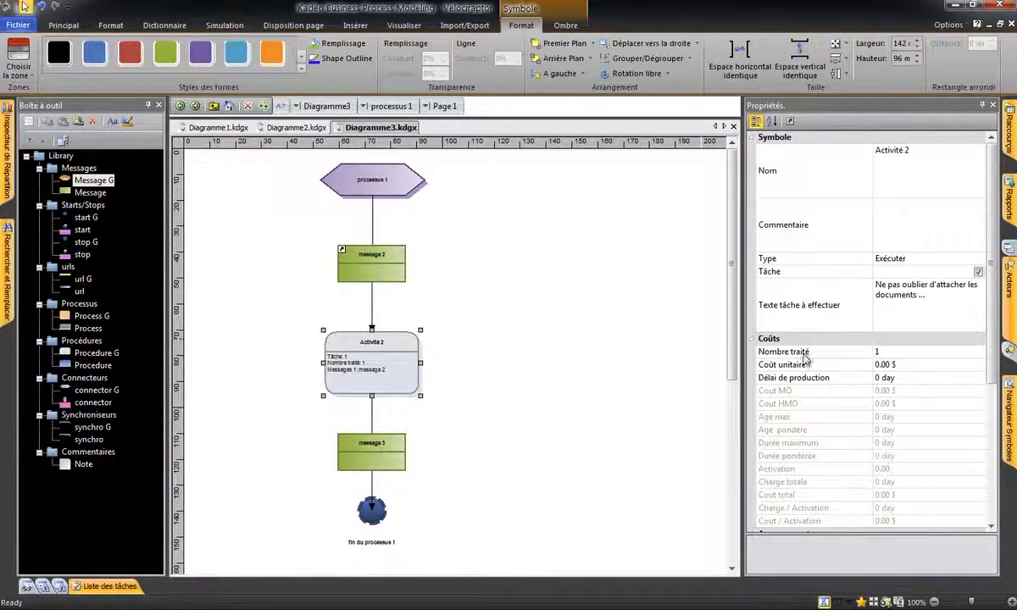